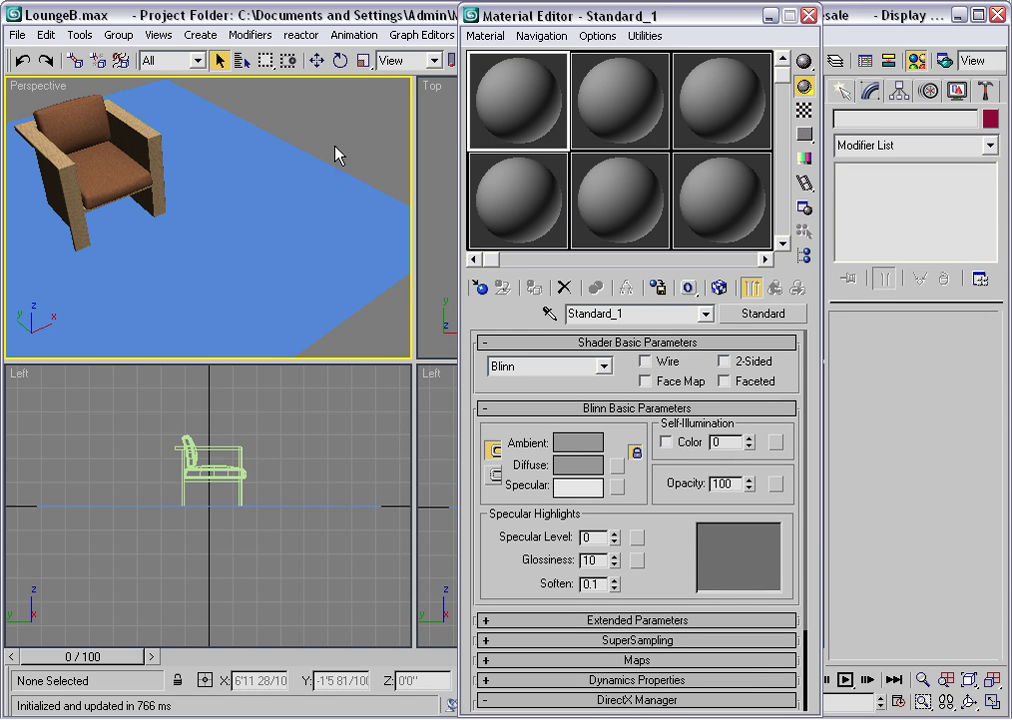
Assign the Standard_1 material to the floor plane, with a Tiles map as its diffuse color shown in the viewport.
{"action": "left_click", "coordinate": [266, 199]}
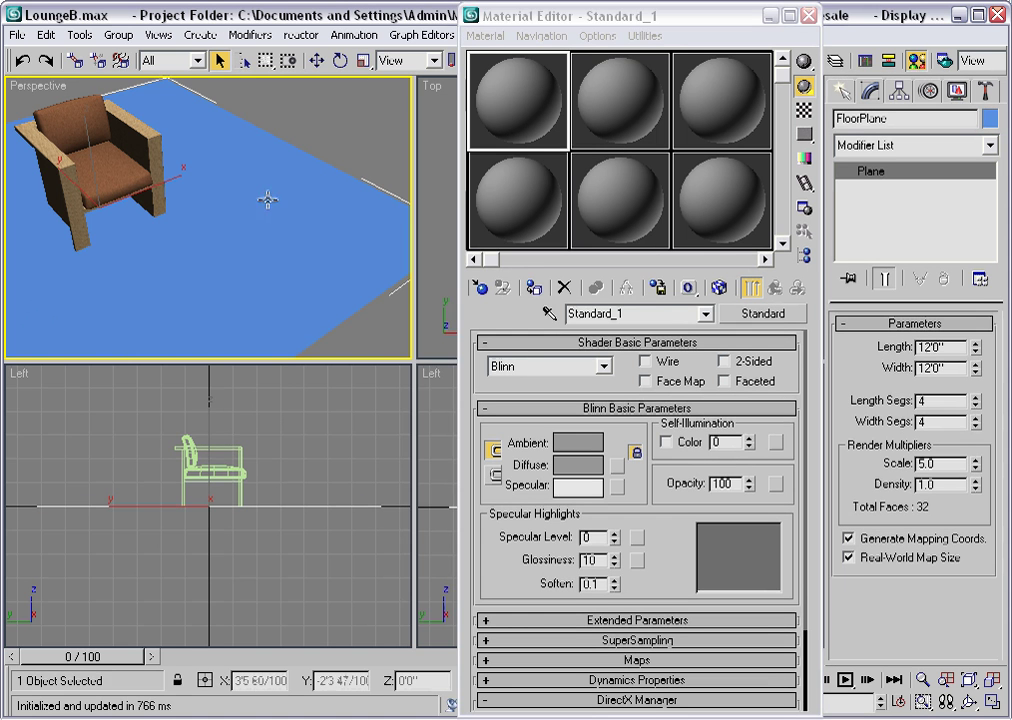
{"action": "left_click", "coordinate": [535, 289]}
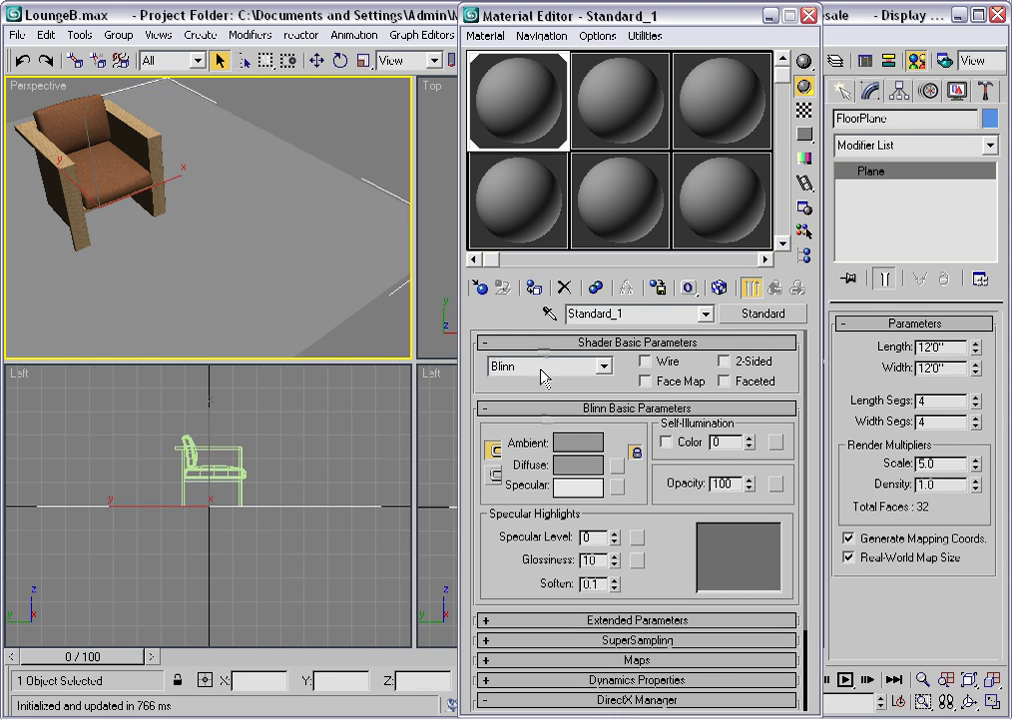
{"action": "left_click", "coordinate": [617, 465]}
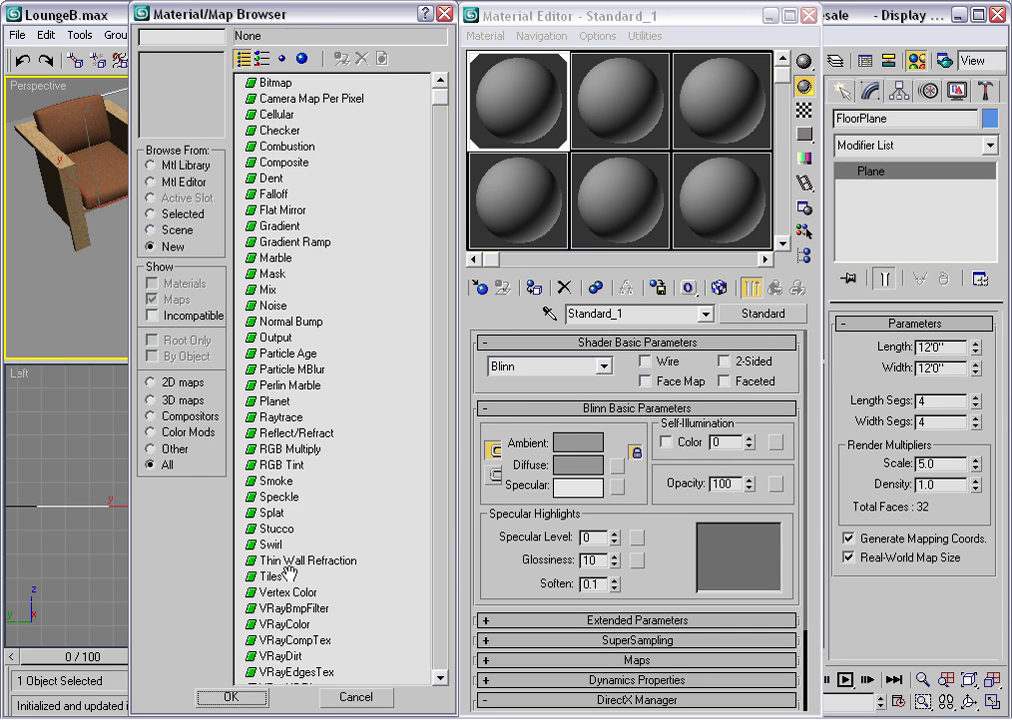
{"action": "double_click", "coordinate": [268, 577]}
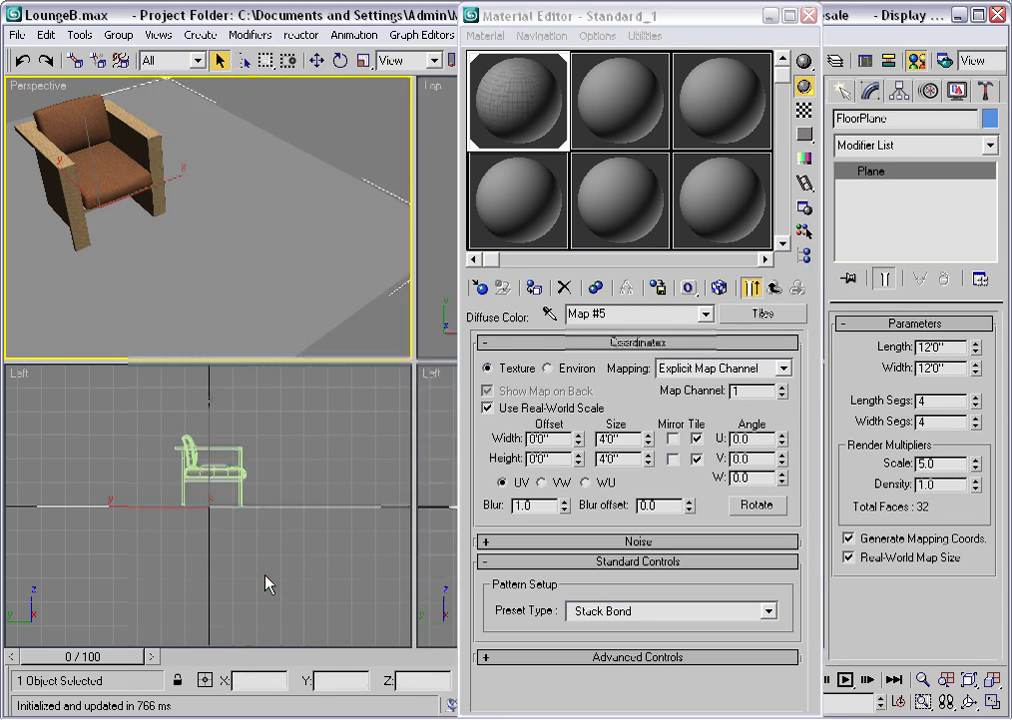
{"action": "left_click", "coordinate": [718, 290]}
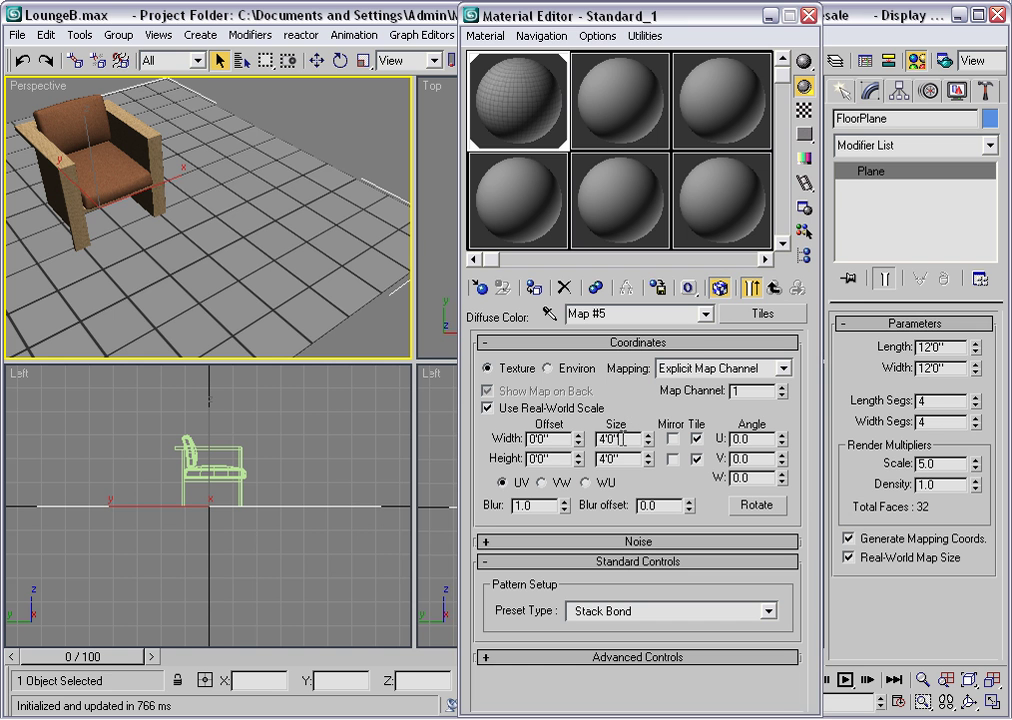
Set the Tiles map's real-world size to 16'0" wide by 1'0" high and its pattern preset to 1/2 Running Bond.
{"action": "double_click", "coordinate": [623, 438]}
{"action": "type", "text": "16"}
{"action": "key", "text": "Tab"}
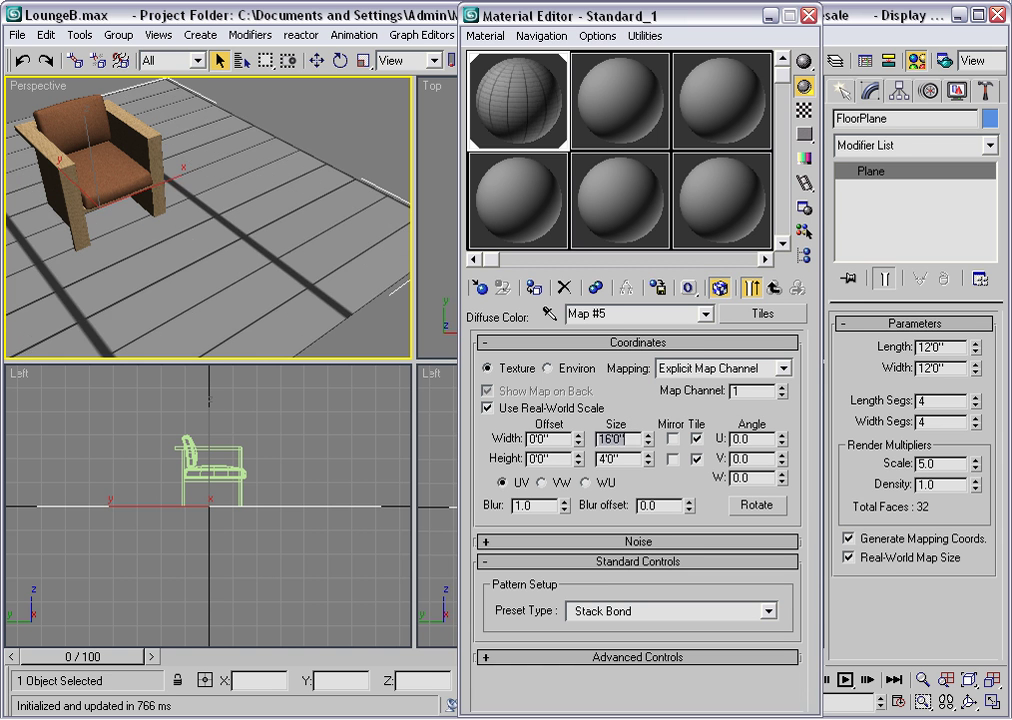
{"action": "type", "text": "1"}
{"action": "key", "text": "Return"}
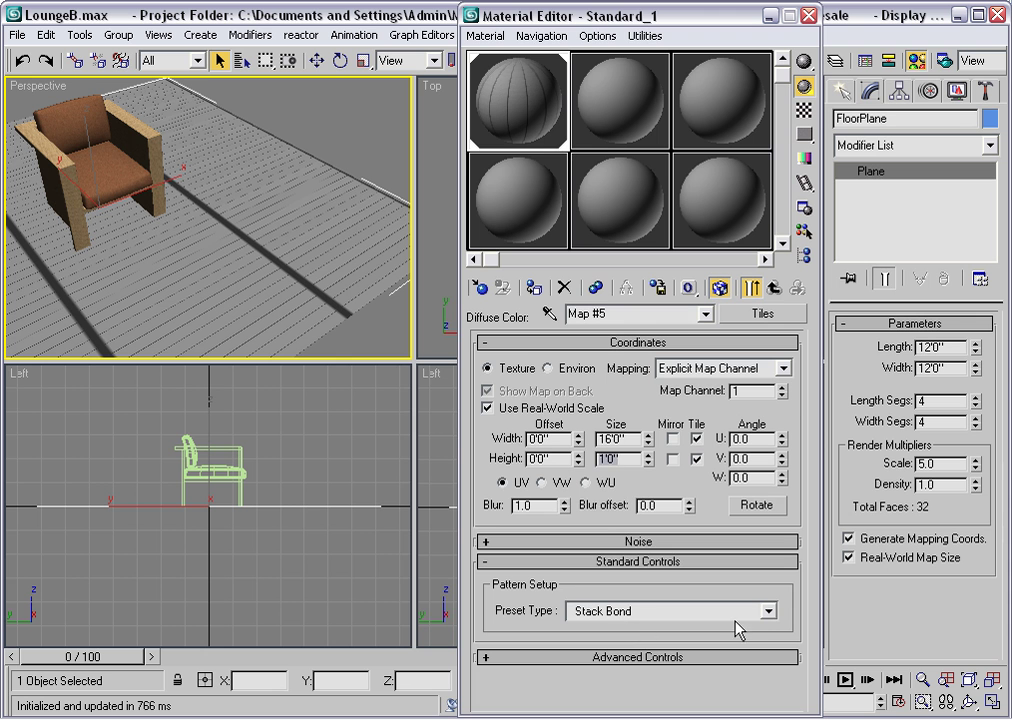
{"action": "left_click", "coordinate": [768, 613]}
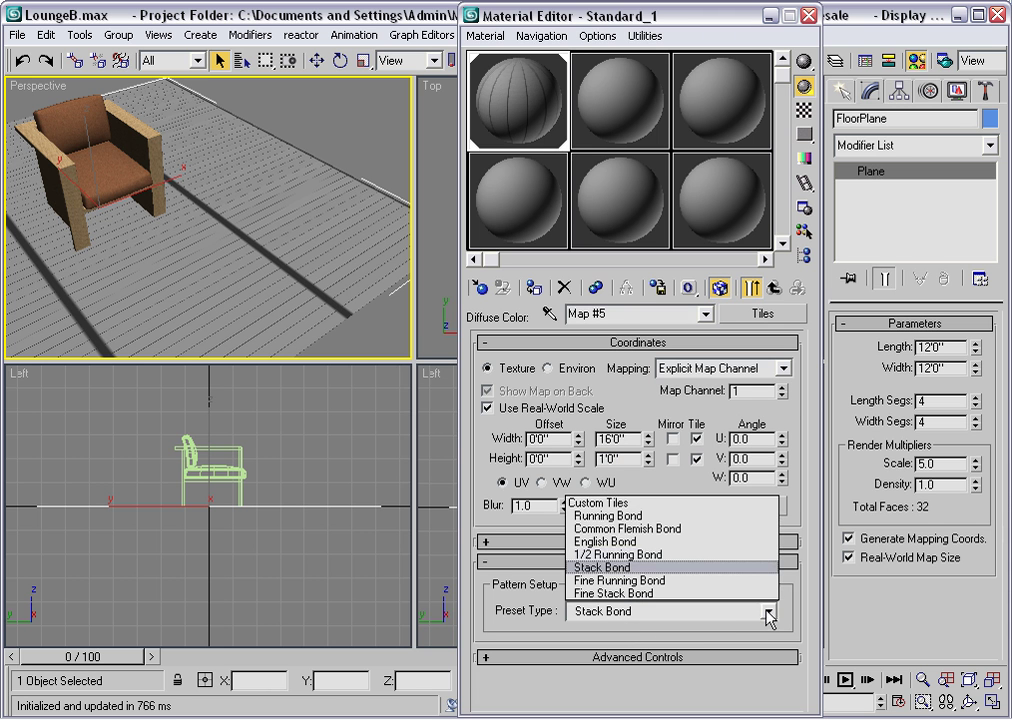
{"action": "left_click", "coordinate": [669, 555]}
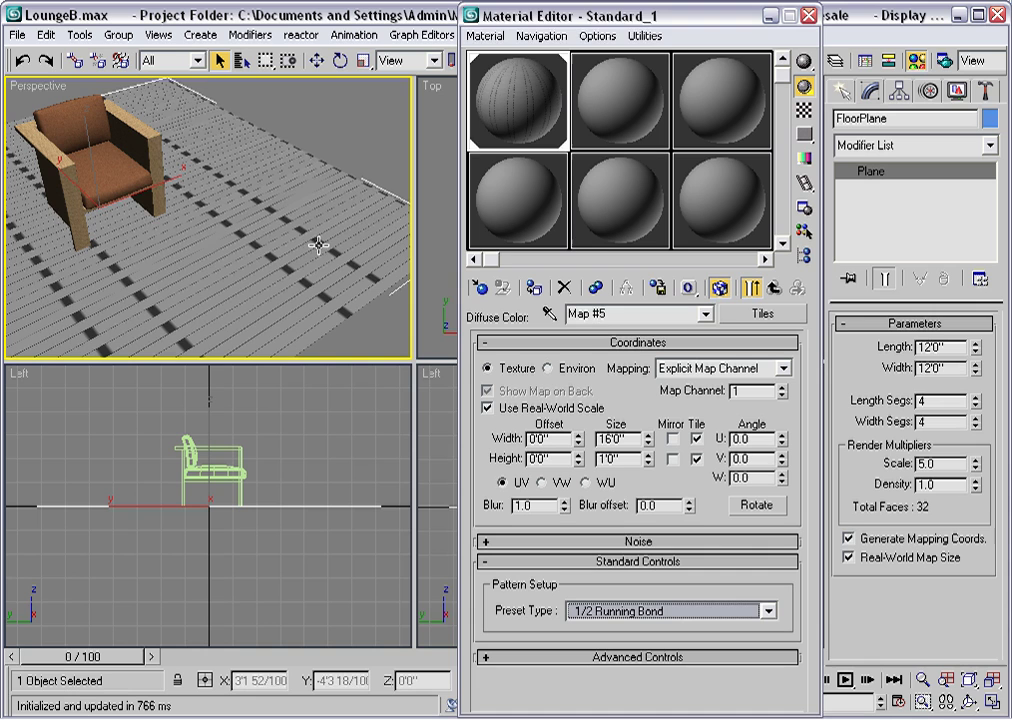
Reduce the linked horizontal and vertical grout gaps of the Tiles map to 0.1.
{"action": "scroll", "coordinate": [310, 245], "scroll_direction": "up", "scroll_amount": 5}
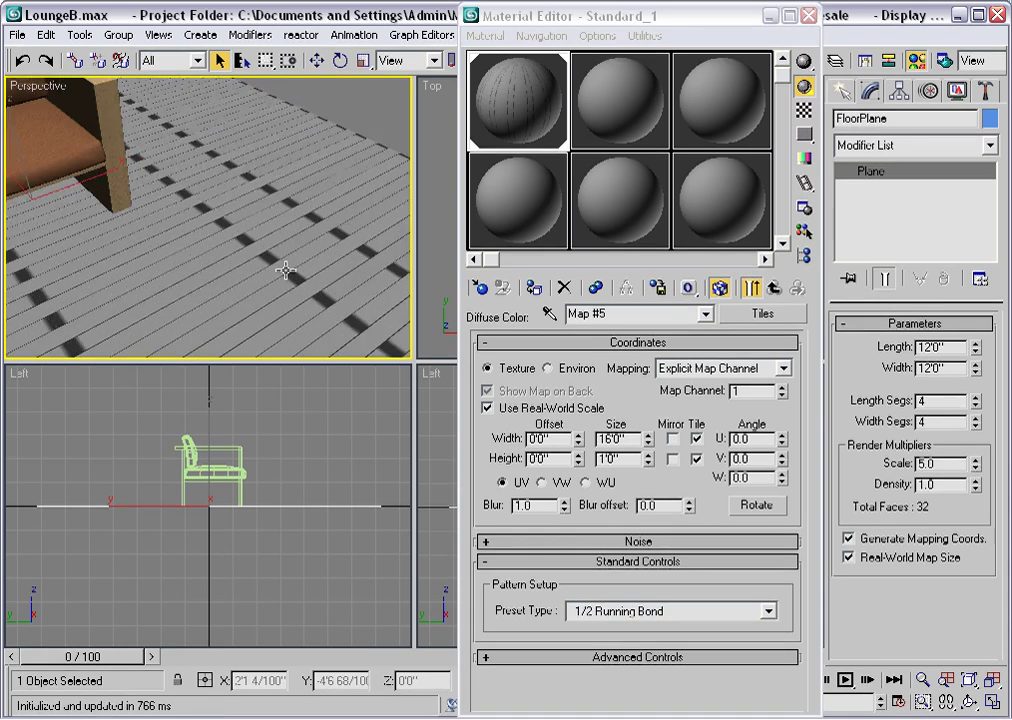
{"action": "scroll", "coordinate": [285, 270], "scroll_direction": "up", "scroll_amount": 2}
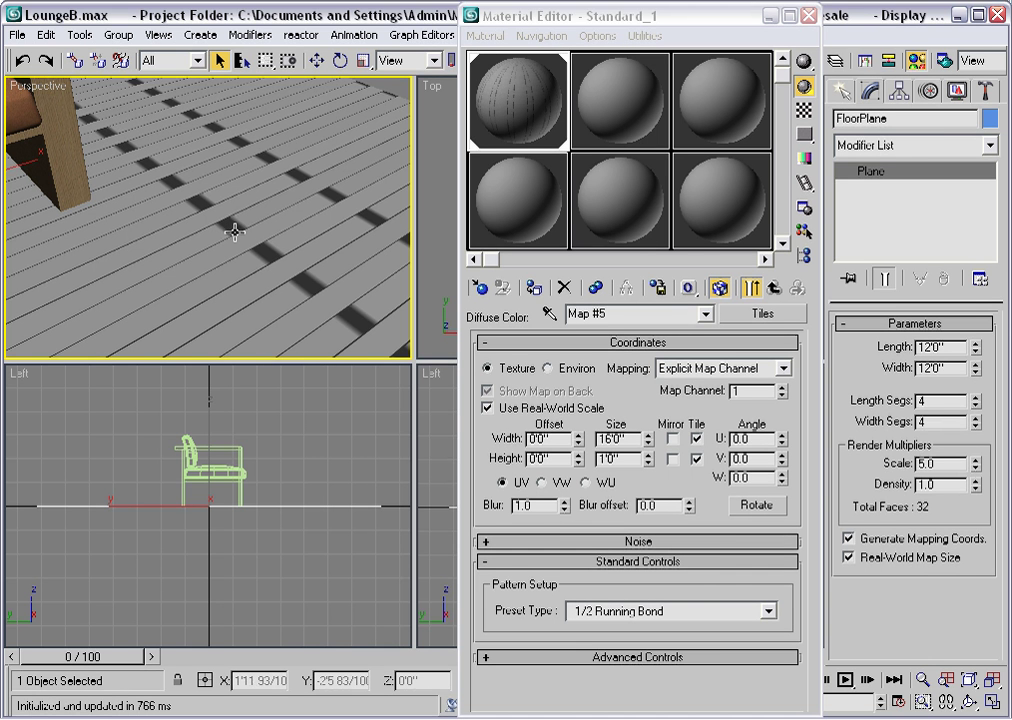
{"action": "left_click", "coordinate": [585, 657]}
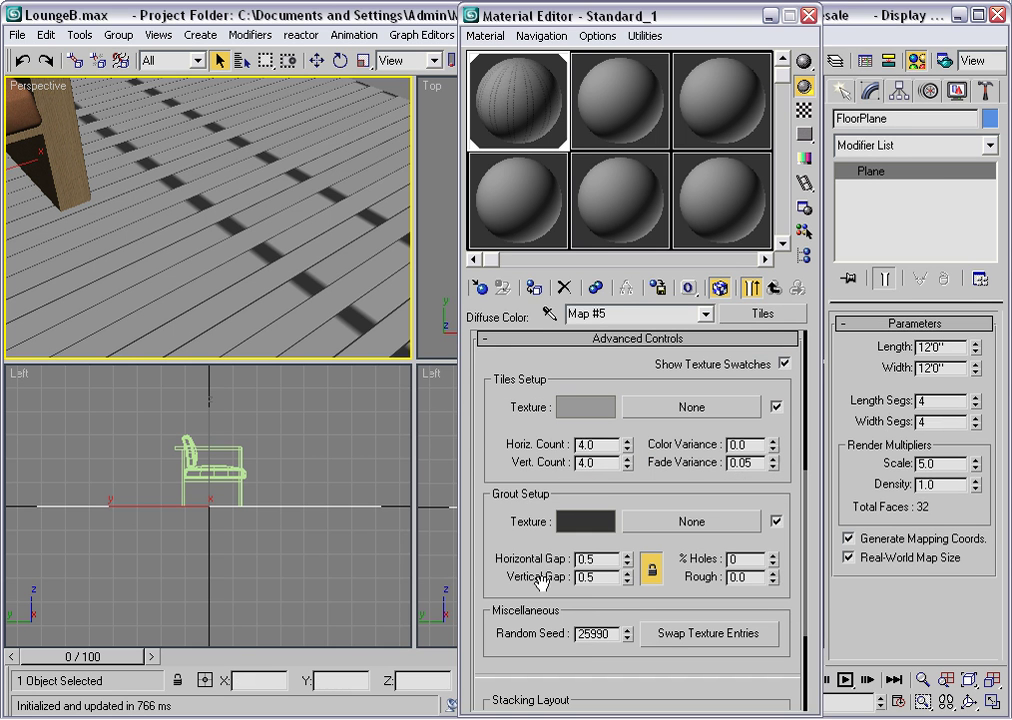
{"action": "left_click", "coordinate": [627, 581]}
{"action": "left_click", "coordinate": [627, 581]}
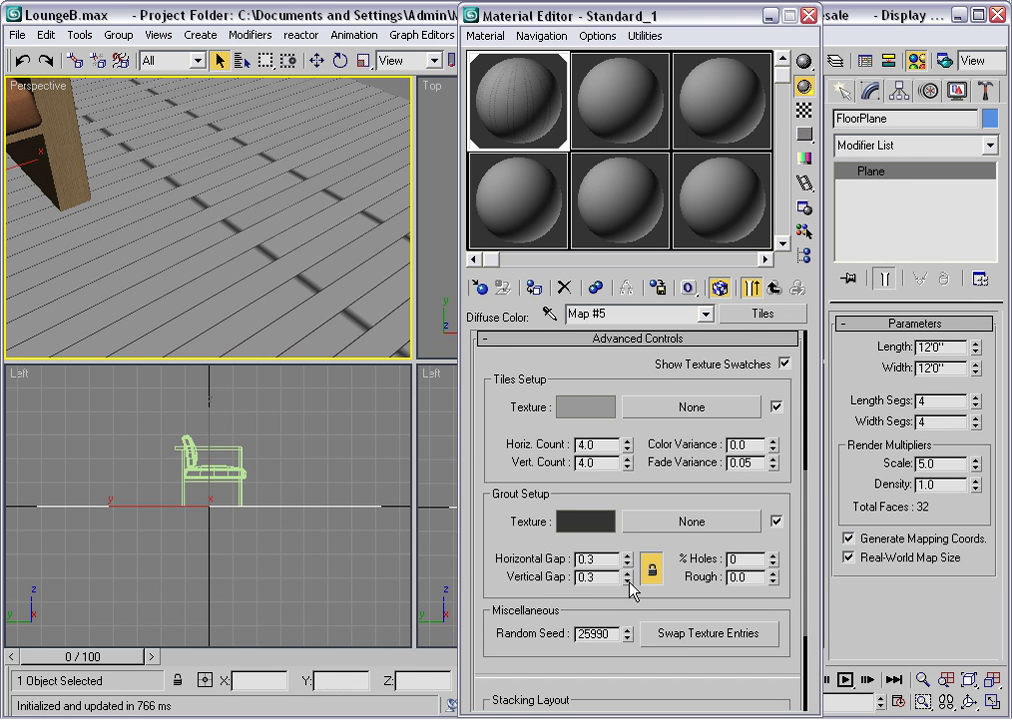
{"action": "left_click", "coordinate": [627, 581]}
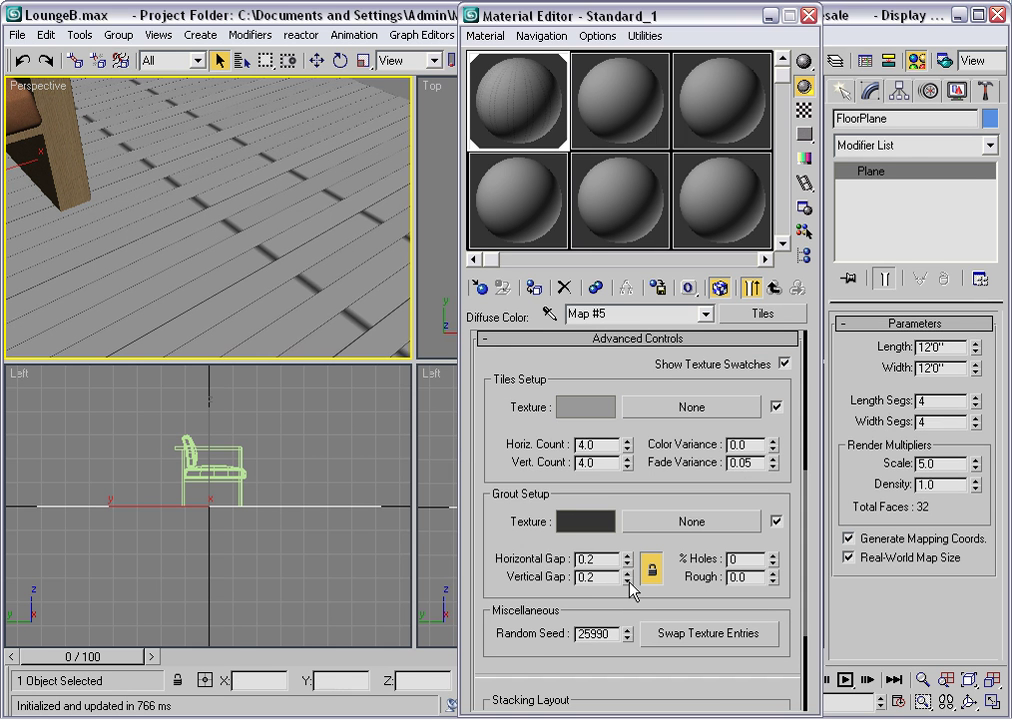
{"action": "left_click", "coordinate": [627, 581]}
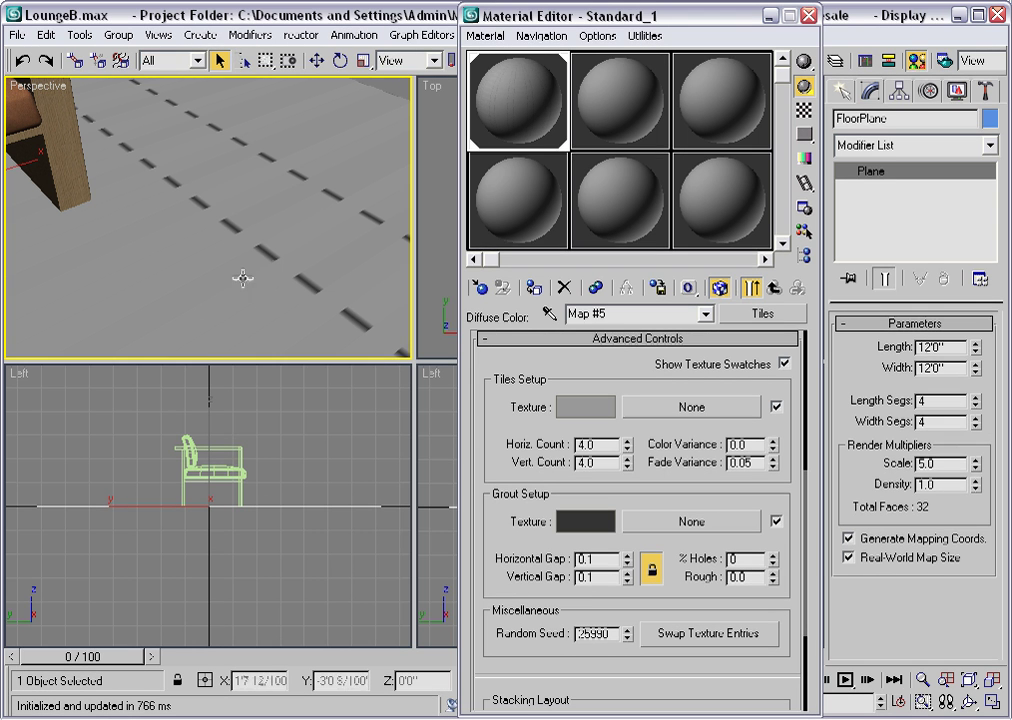
Switch the Perspective viewport to ActiveShade to preview the floor's grout lines.
{"action": "right_click", "coordinate": [36, 87]}
{"action": "mouse_move", "coordinate": [50, 98]}
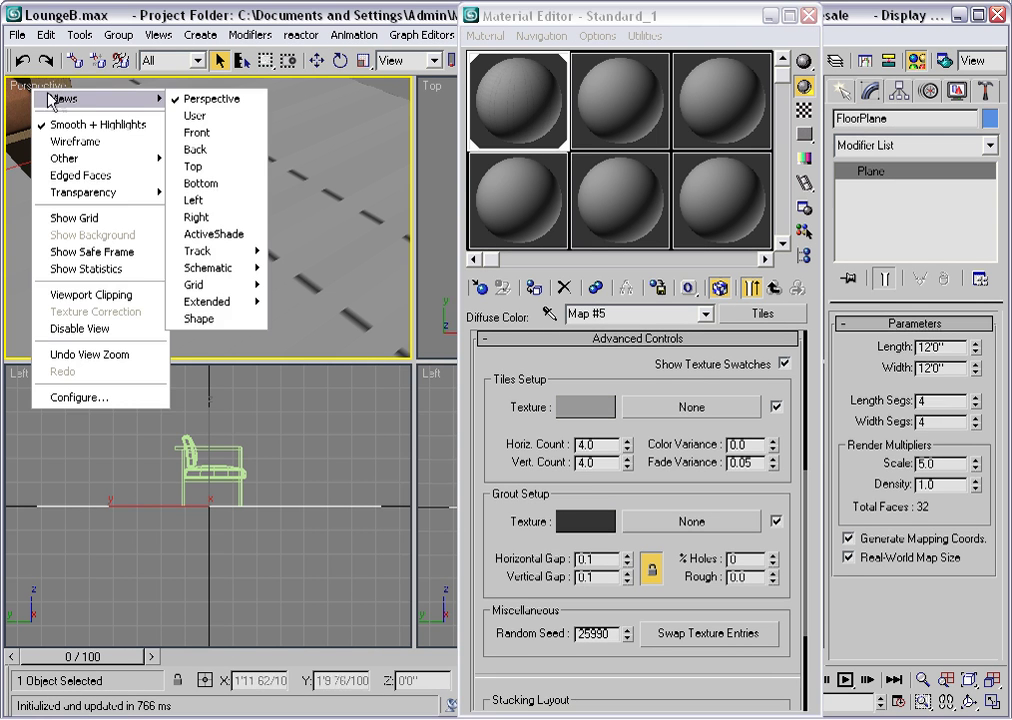
{"action": "left_click", "coordinate": [228, 236]}
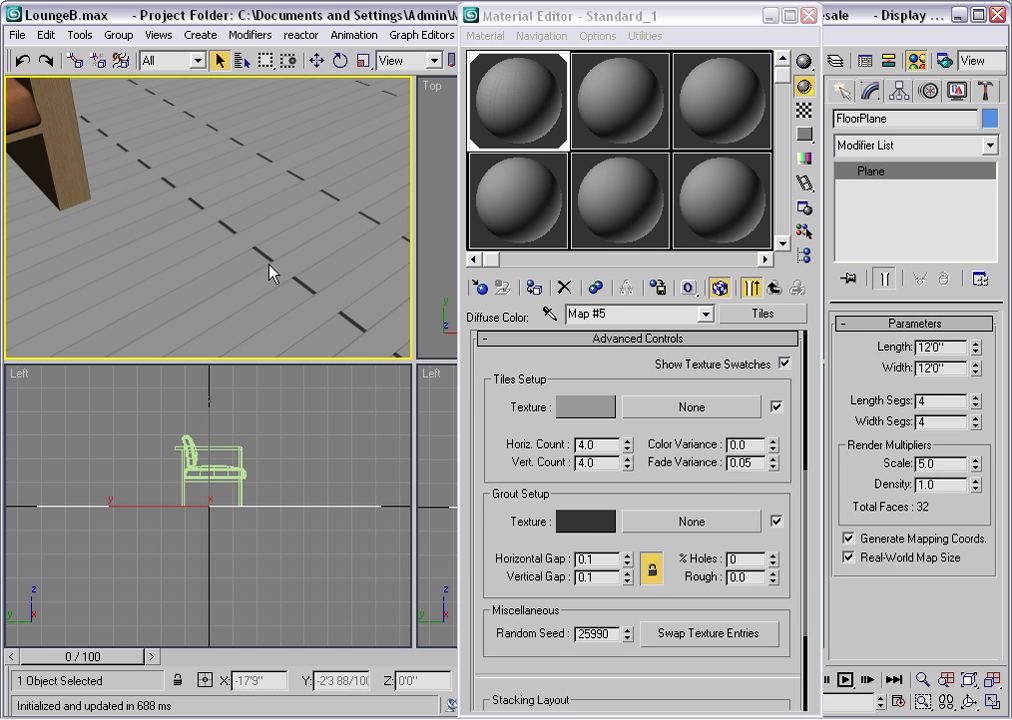
Unlink the two grout gaps and set the horizontal gap to 0.01.
{"action": "left_click", "coordinate": [652, 569]}
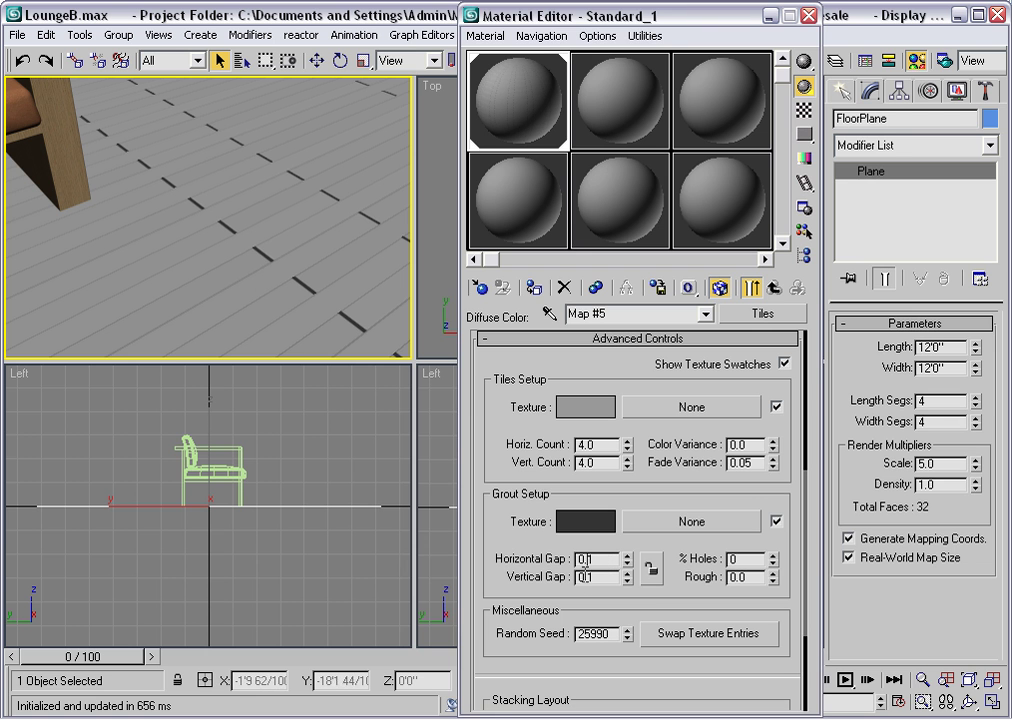
{"action": "type", "text": "0"}
{"action": "key", "text": "Return"}
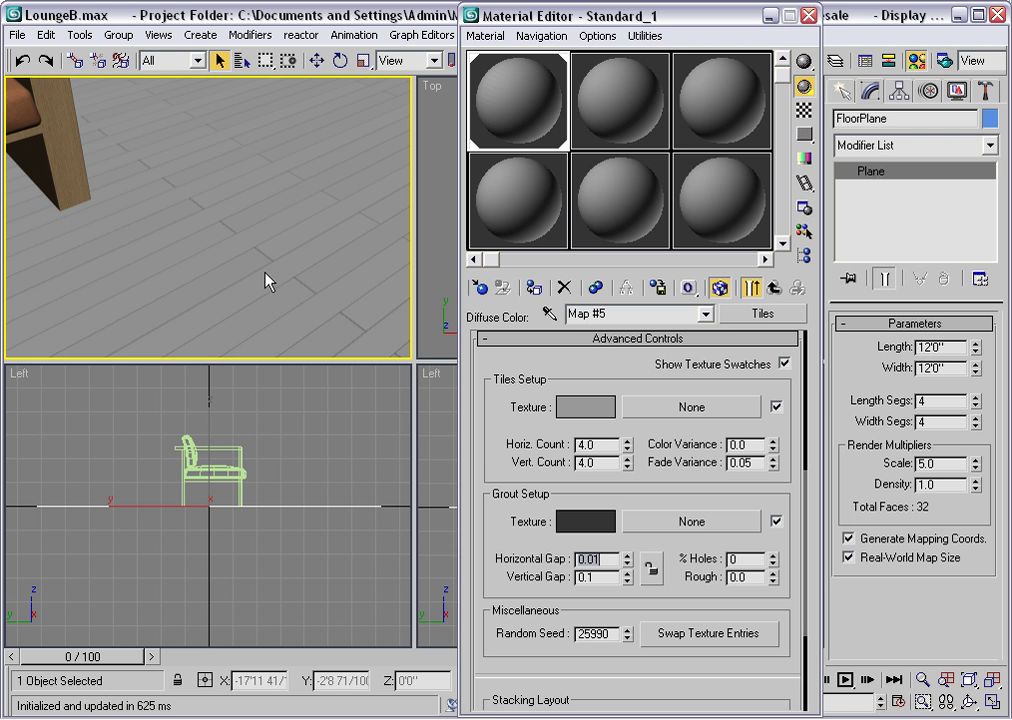
Close the ActiveShade view and frame the whole floor and chair in the Perspective viewport.
{"action": "right_click", "coordinate": [233, 221]}
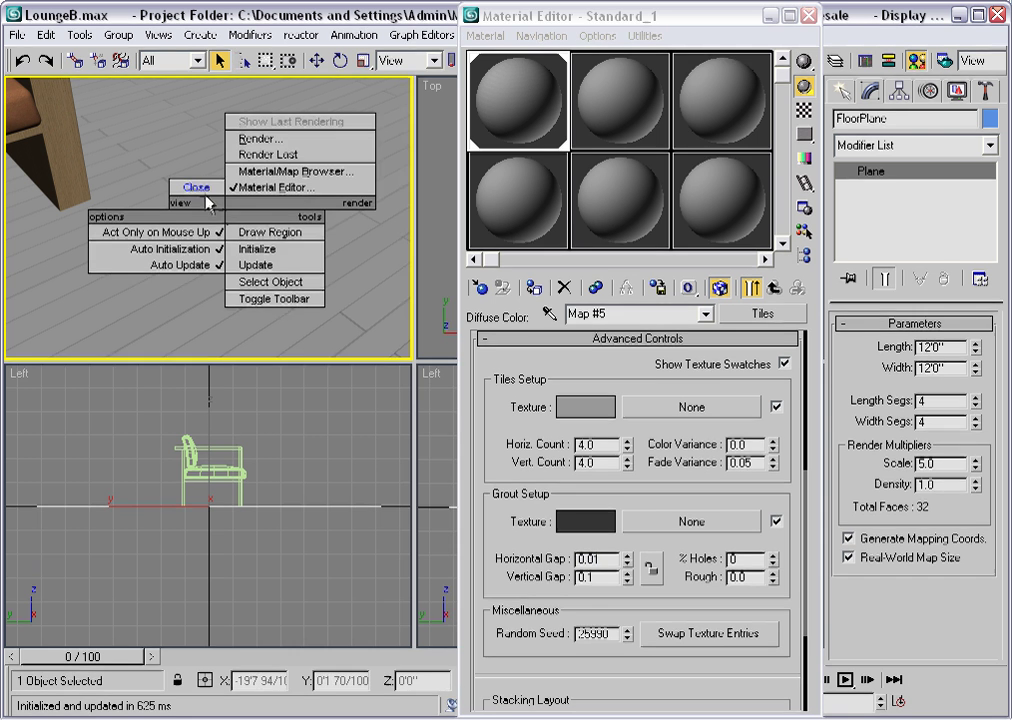
{"action": "left_click", "coordinate": [201, 196]}
{"action": "scroll", "coordinate": [208, 206], "scroll_direction": "up", "scroll_amount": 5}
{"action": "middle_click_drag", "start_coordinate": [208, 206], "coordinate": [257, 224], "text": "alt"}
{"action": "scroll", "coordinate": [225, 226], "scroll_direction": "down", "scroll_amount": 5}
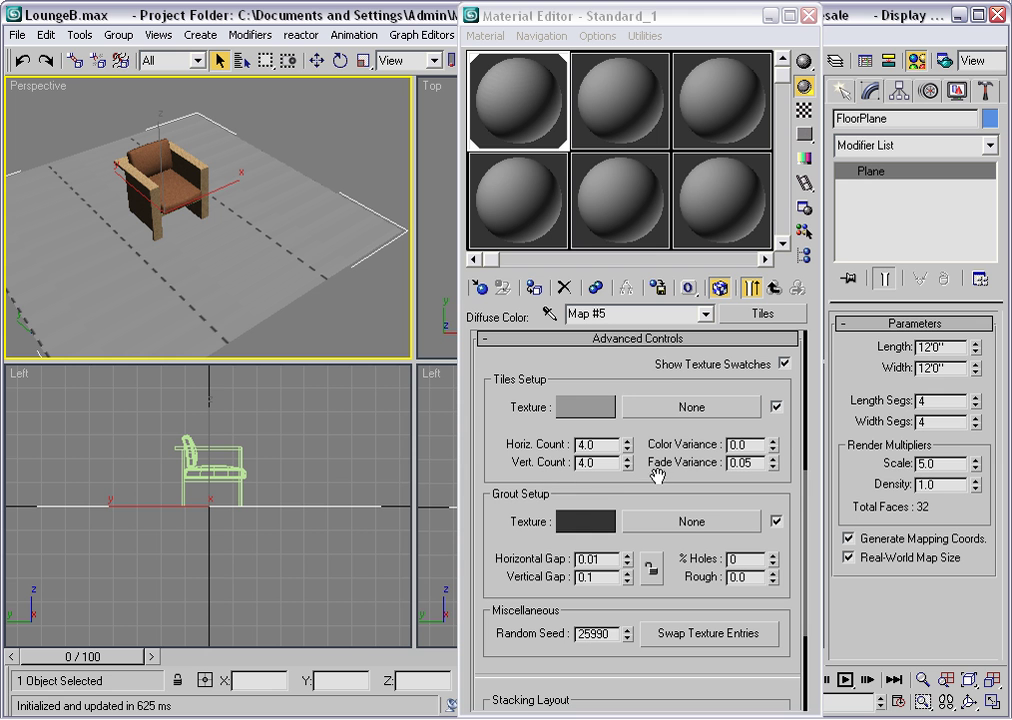
Set the fade variance of the tiles to 0.3.
{"action": "left_click", "coordinate": [740, 465]}
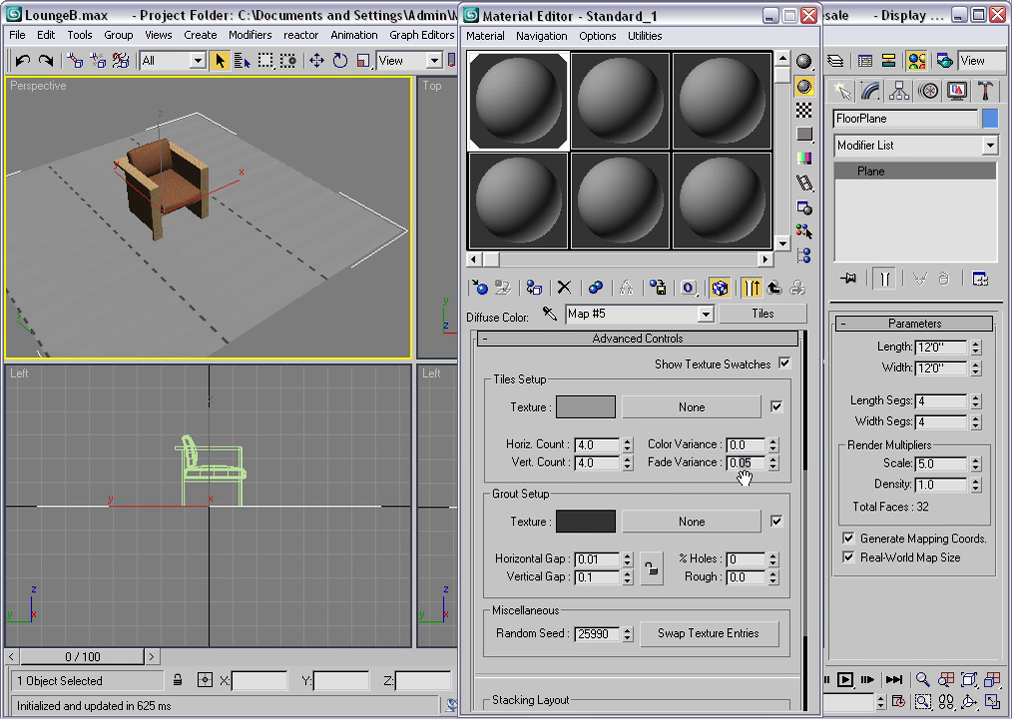
{"action": "type", "text": "0.3"}
{"action": "key", "text": "Return"}
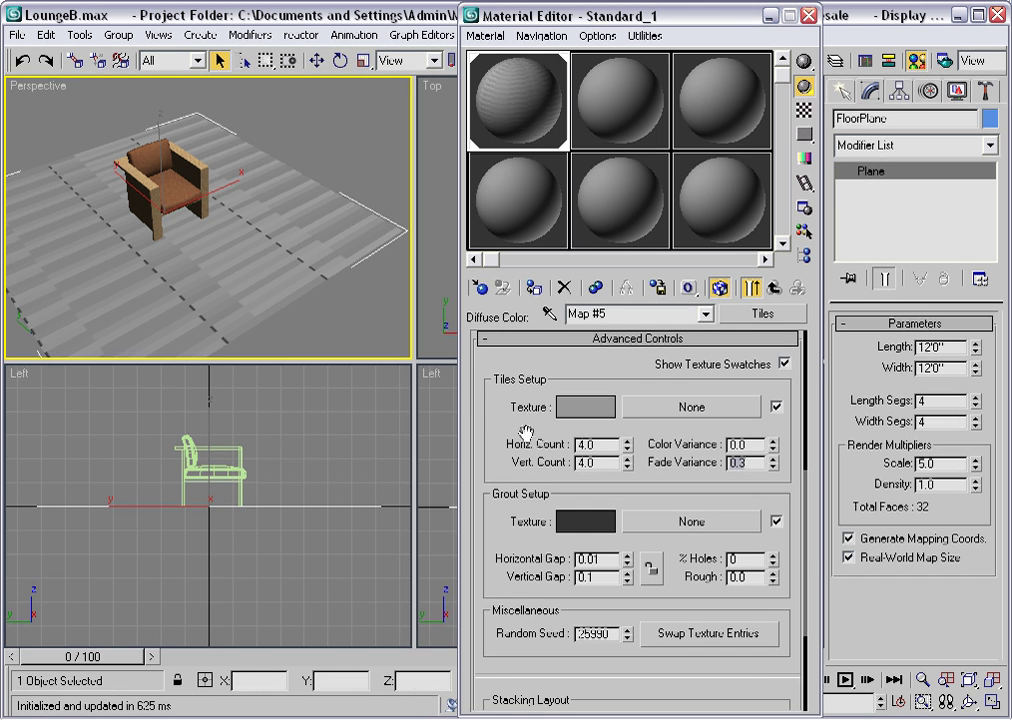
Add a MapScaler (WSM) modifier to the floor plane and preview the Perspective viewport in ActiveShade.
{"action": "left_click", "coordinate": [990, 146]}
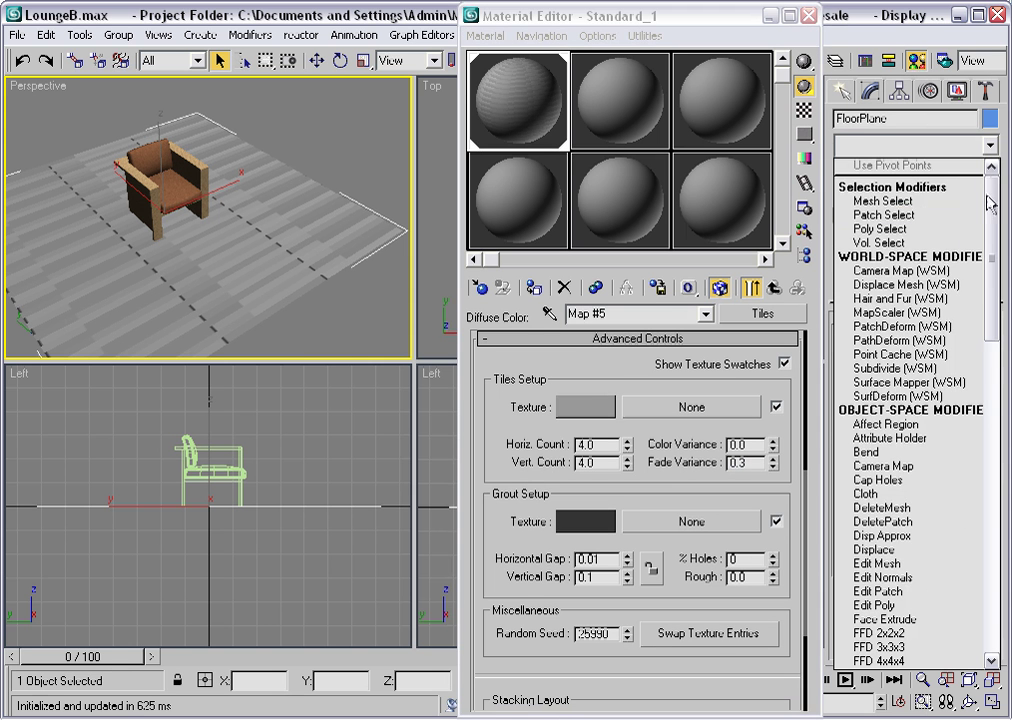
{"action": "left_click", "coordinate": [885, 313]}
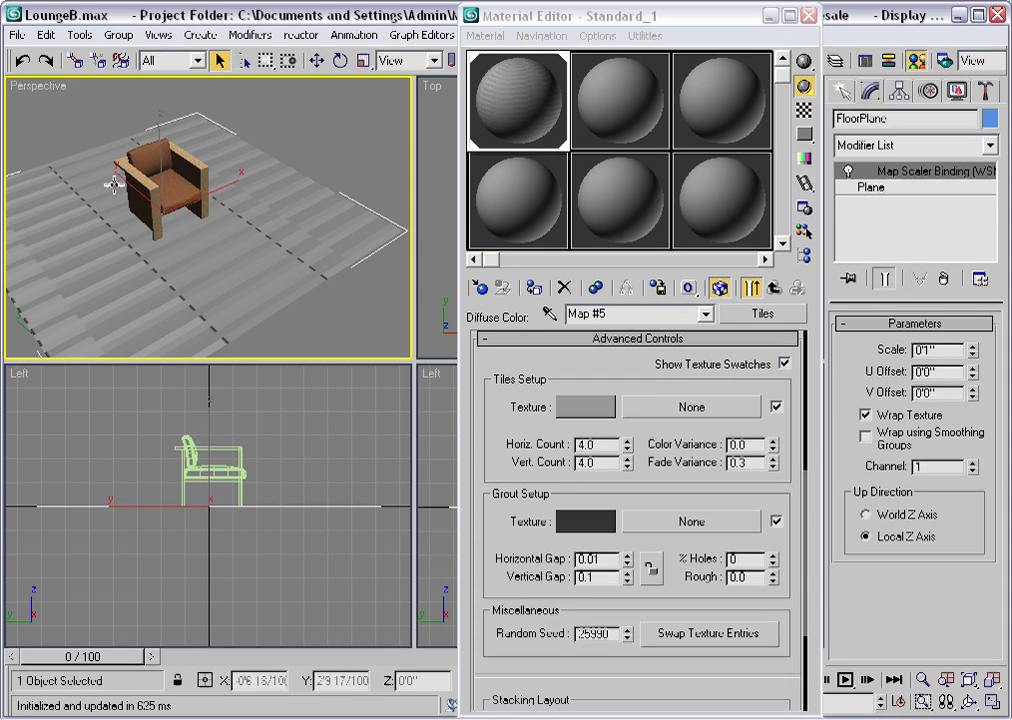
{"action": "right_click", "coordinate": [28, 84]}
{"action": "mouse_move", "coordinate": [100, 92]}
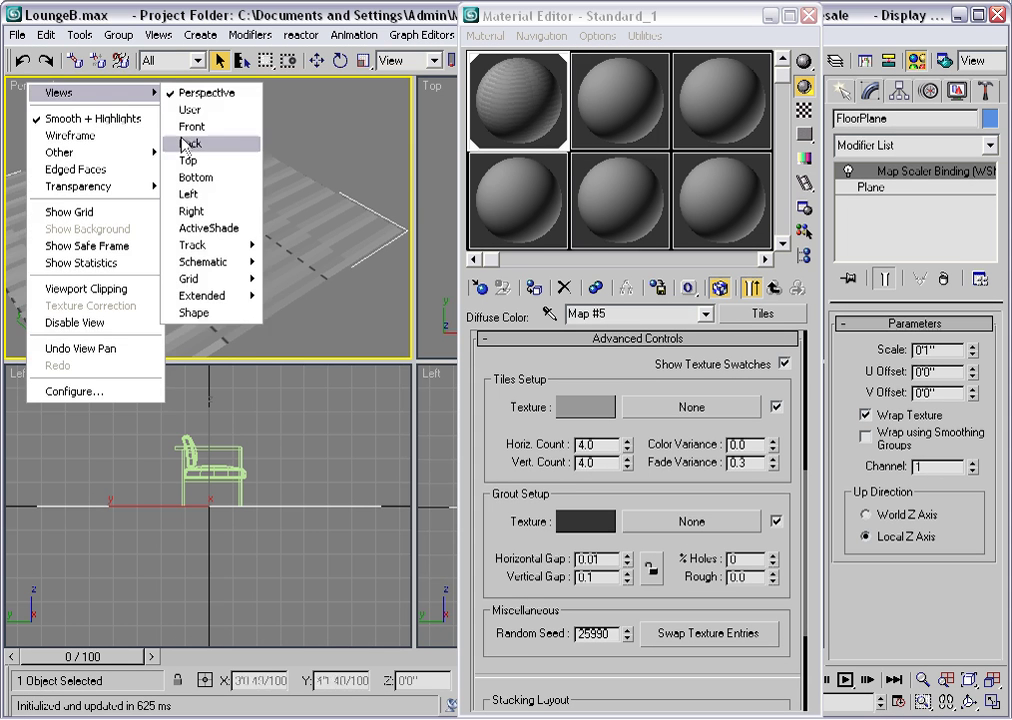
{"action": "left_click", "coordinate": [198, 229]}
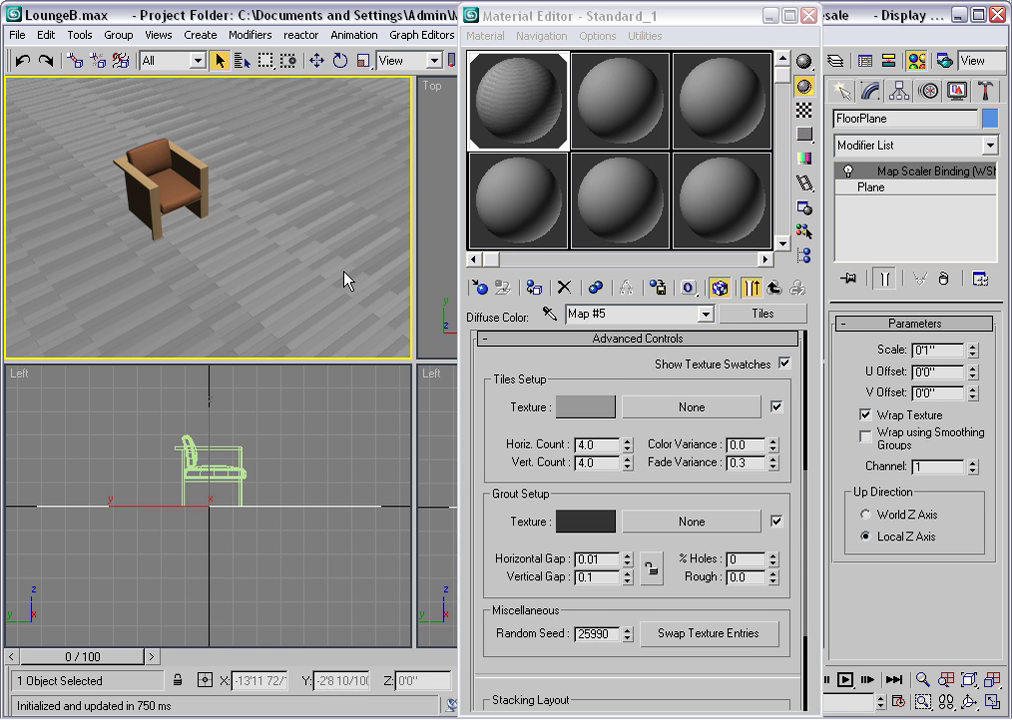
Set both the horizontal and vertical tile counts to 40.
{"action": "left_click", "coordinate": [583, 444]}
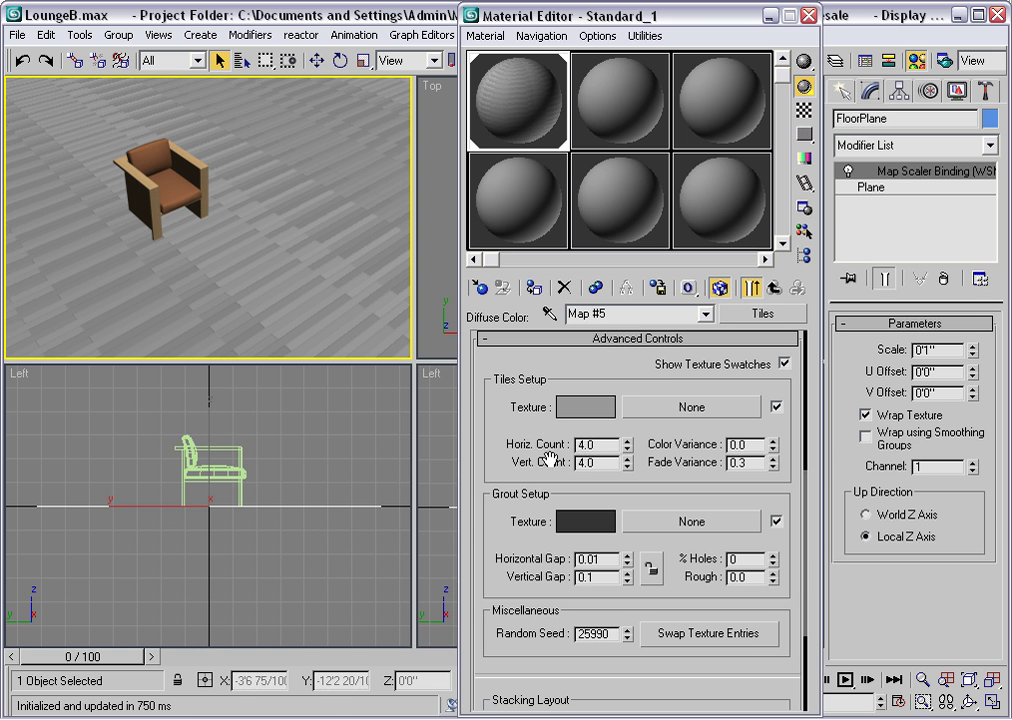
{"action": "type", "text": "0"}
{"action": "key", "text": "Tab"}
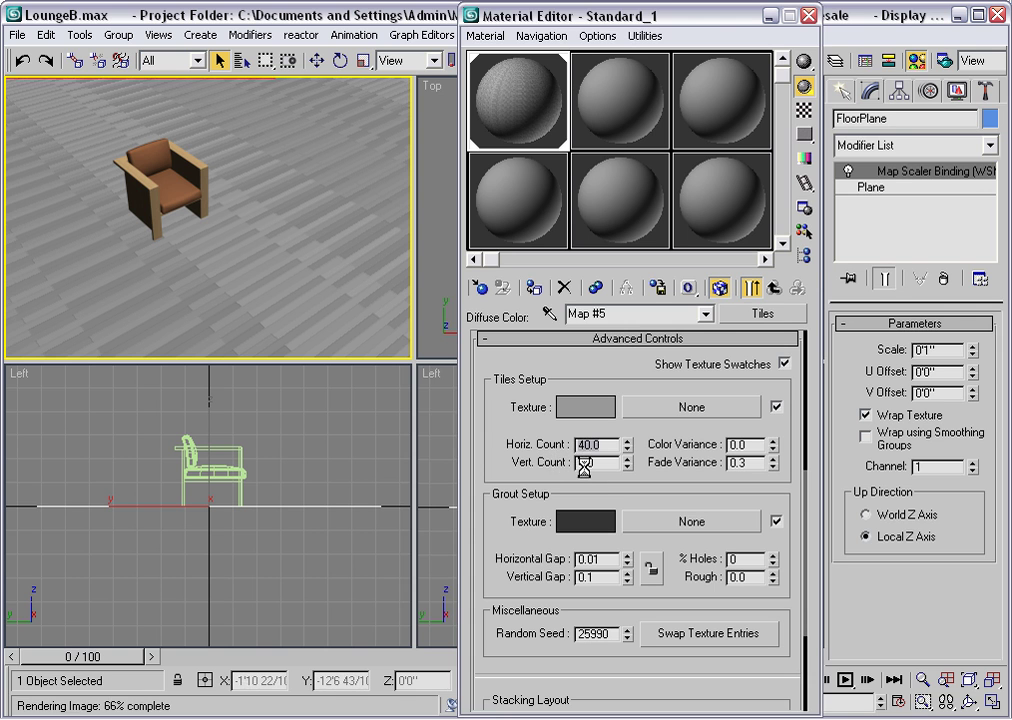
{"action": "type", "text": "0"}
{"action": "key", "text": "Return"}
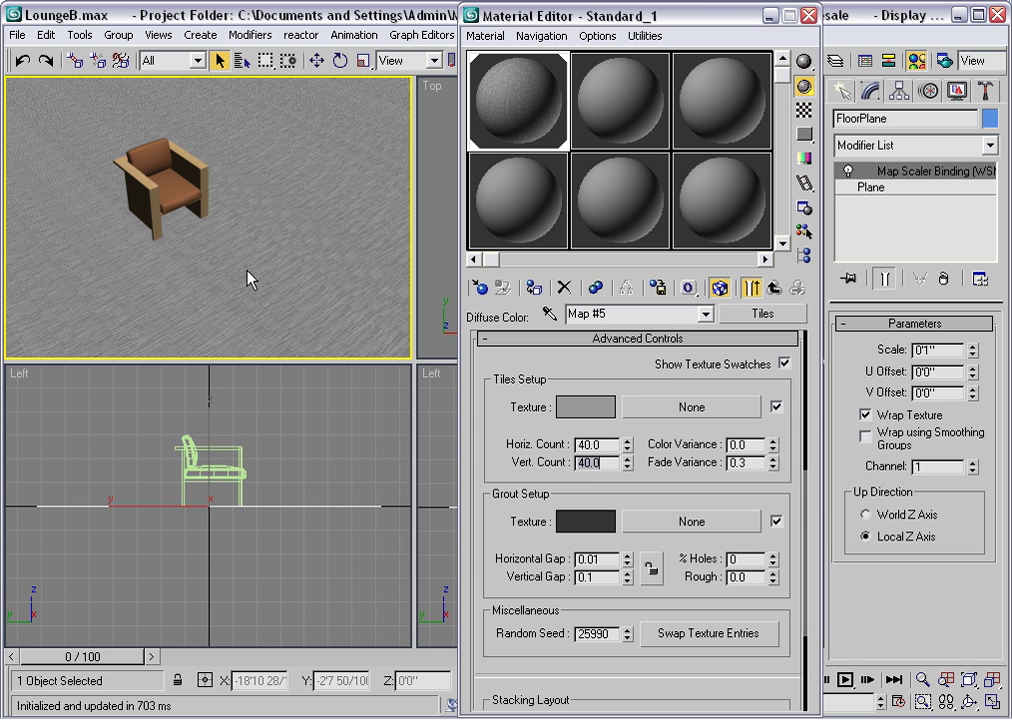
Set the map scaler's scale to 0'10" and reinitialize the ActiveShade view.
{"action": "left_click", "coordinate": [934, 352]}
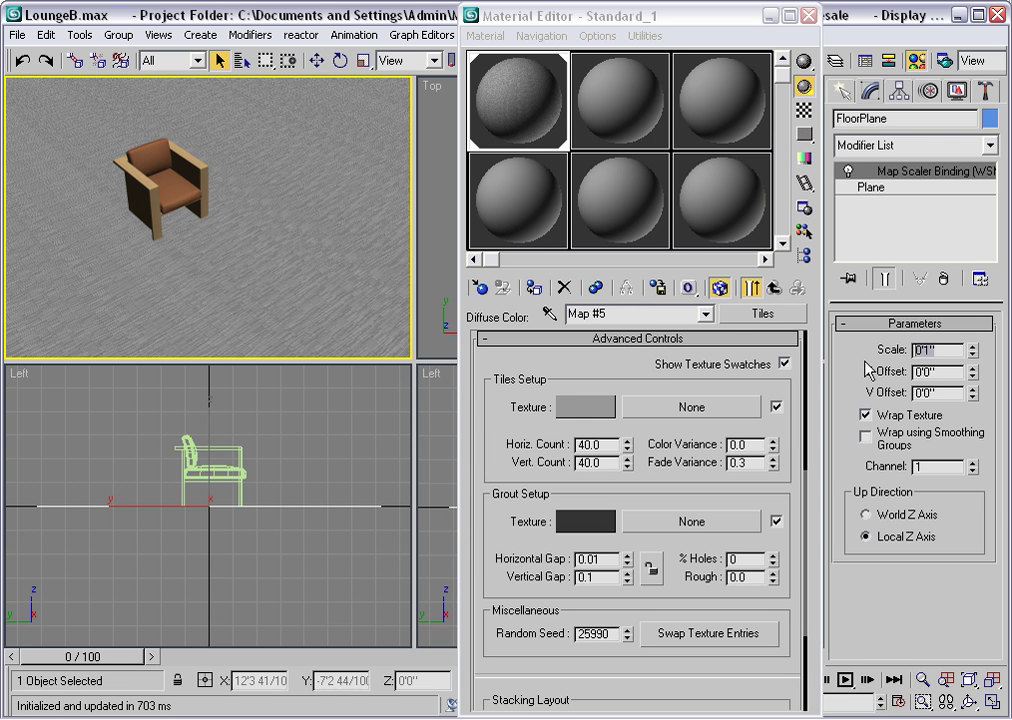
{"action": "type", "text": "10"}
{"action": "key", "text": "Return"}
{"action": "right_click", "coordinate": [245, 208]}
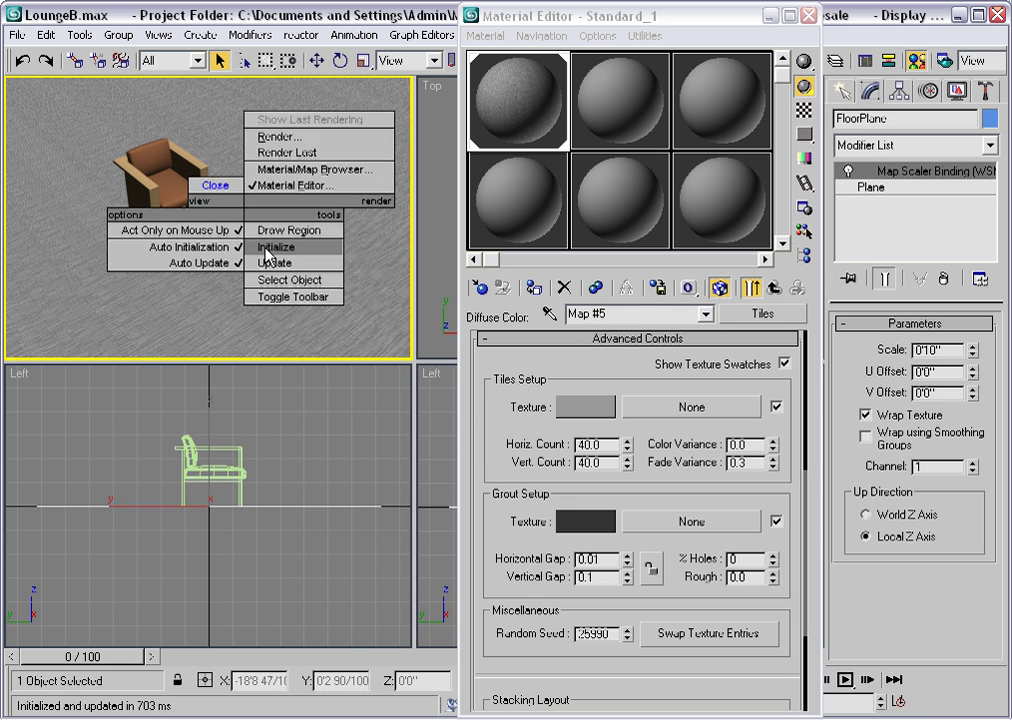
{"action": "left_click", "coordinate": [266, 248]}
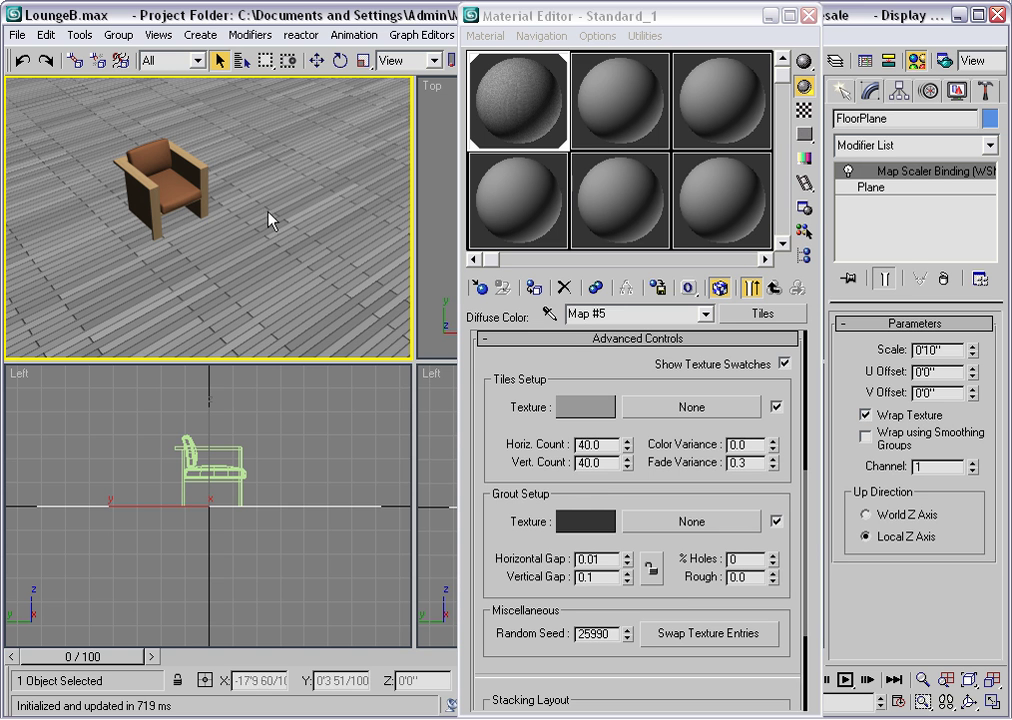
Set the Tiles map's random seed to 25991.
{"action": "left_click", "coordinate": [628, 630]}
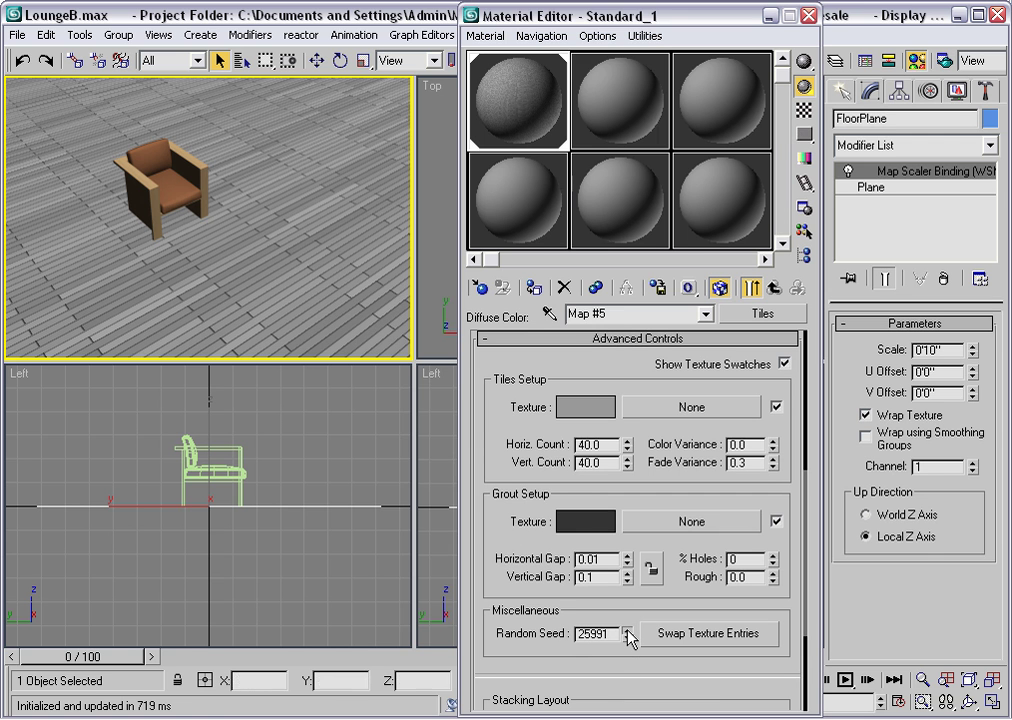